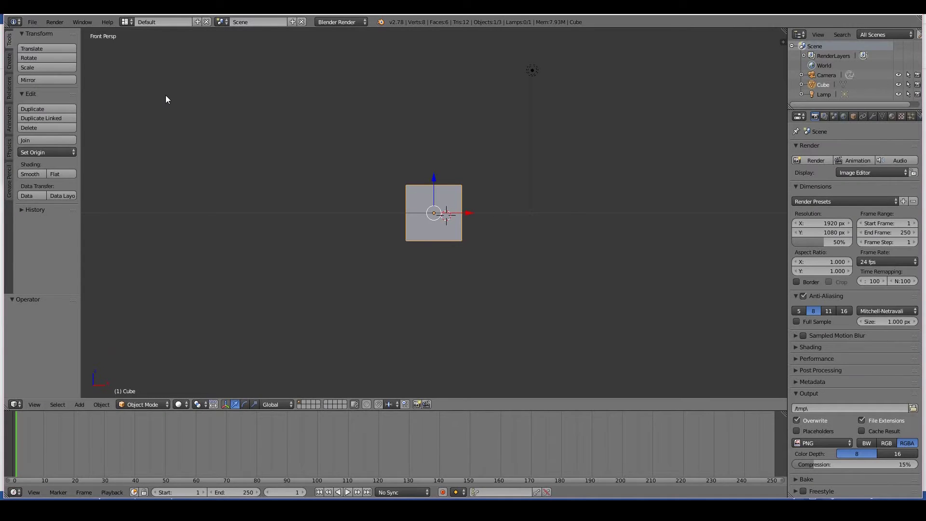
- View the Animation screen layout, then switch to the Video Editing layout
{"action": "left_click", "coordinate": [125, 22]}
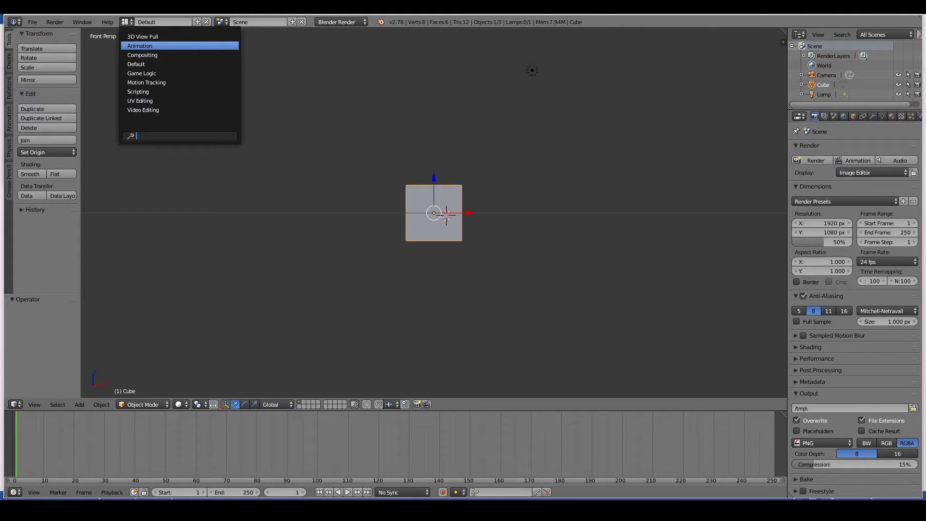
{"action": "left_click", "coordinate": [140, 46]}
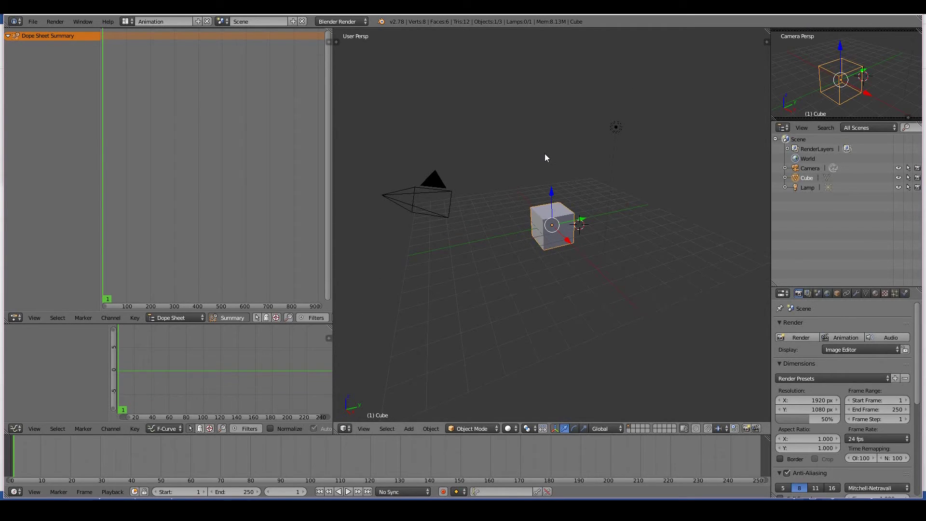
{"action": "left_click", "coordinate": [127, 21]}
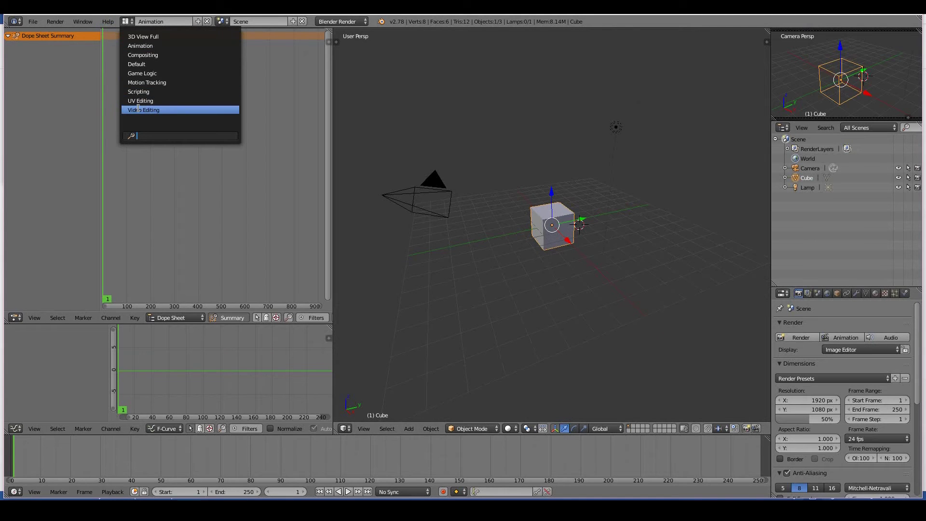
{"action": "left_click", "coordinate": [139, 110]}
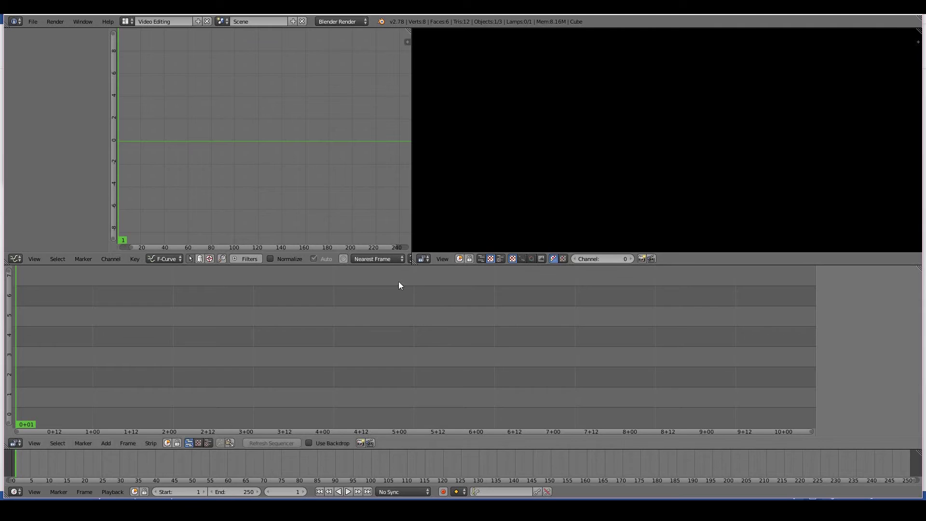
- Check the editor type selectors of the preview and sequencer areas, and move the current frame to 23 in the Graph Editor
{"action": "left_click", "coordinate": [423, 260]}
{"action": "left_click", "coordinate": [424, 260]}
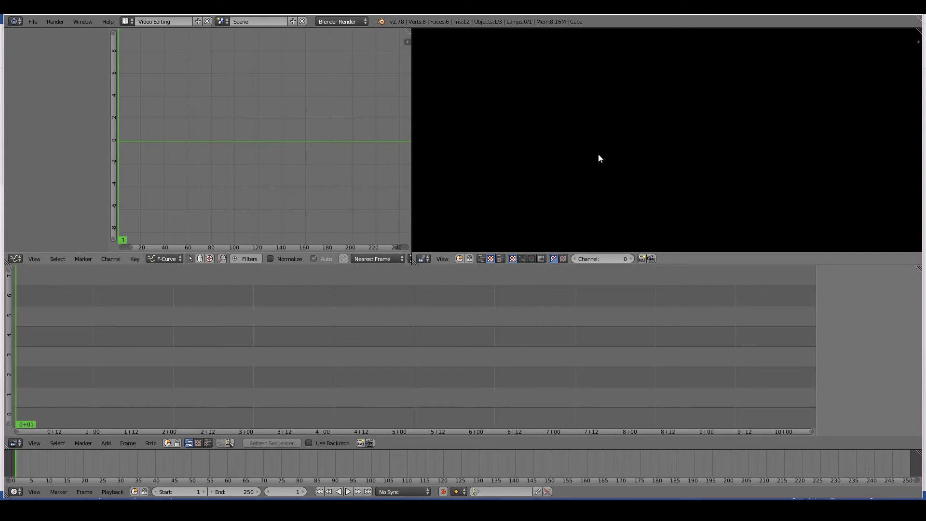
{"action": "left_click", "coordinate": [16, 443]}
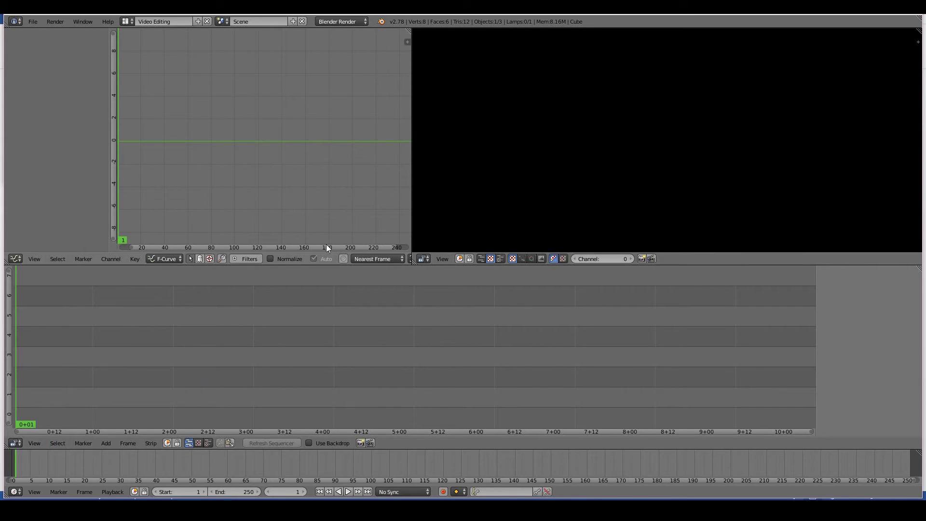
{"action": "left_click_drag", "start_coordinate": [248, 142], "coordinate": [143, 140]}
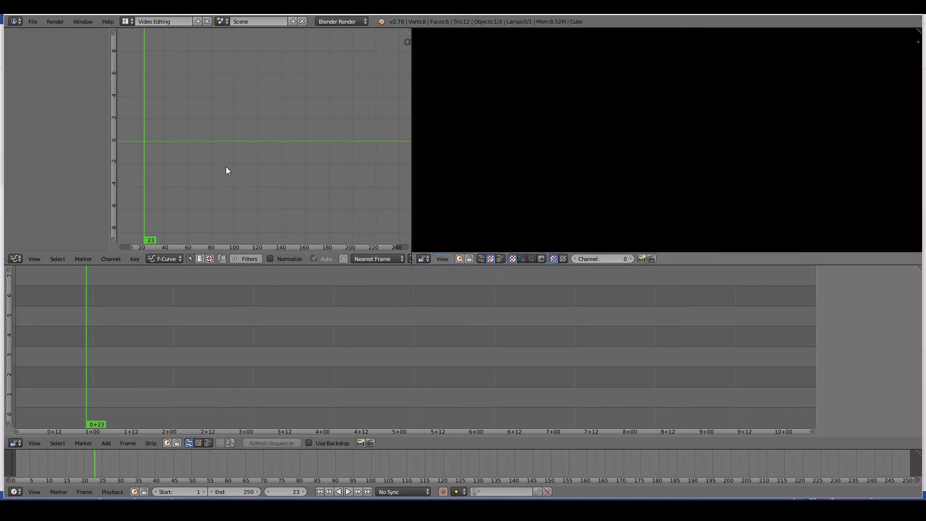
- Compare the Default, Animation and Motion Tracking screen layouts by switching between them, and return to the Default layout
{"action": "left_click", "coordinate": [129, 21]}
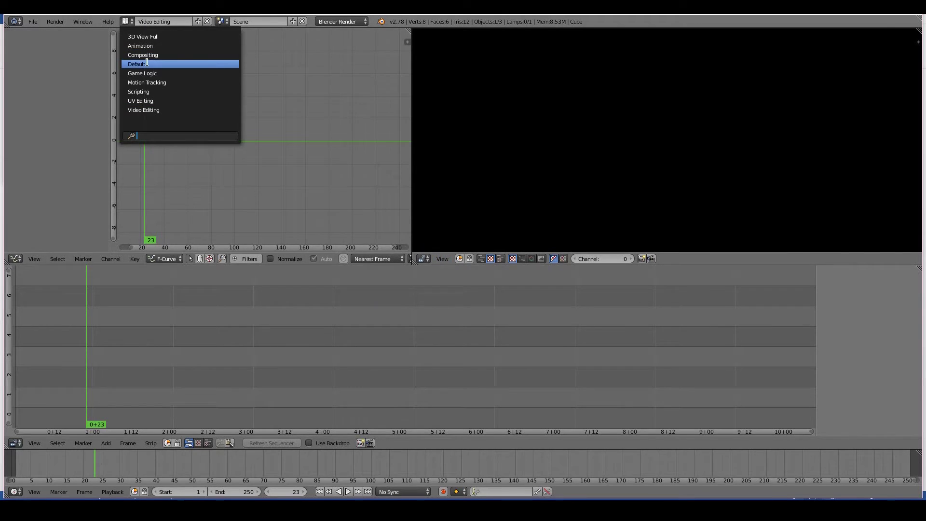
{"action": "left_click", "coordinate": [146, 64]}
{"action": "left_click", "coordinate": [130, 22]}
{"action": "left_click", "coordinate": [140, 46]}
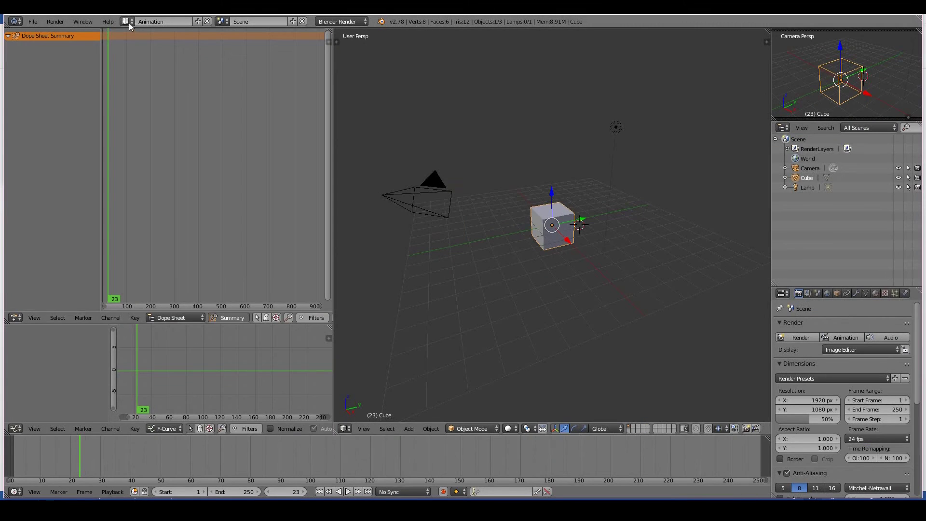
{"action": "left_click", "coordinate": [128, 23]}
{"action": "left_click", "coordinate": [136, 64]}
{"action": "left_click", "coordinate": [128, 22]}
{"action": "left_click", "coordinate": [140, 45]}
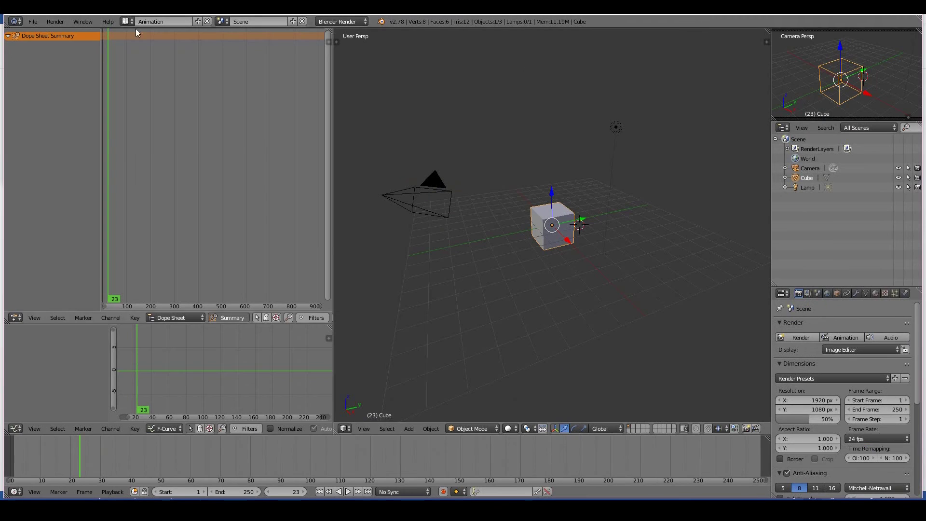
{"action": "left_click", "coordinate": [127, 21]}
{"action": "left_click", "coordinate": [147, 82]}
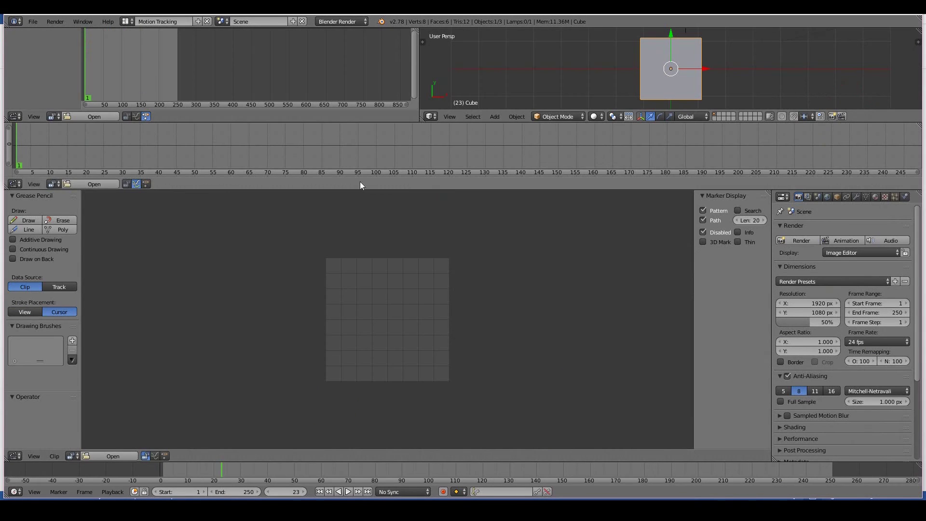
{"action": "left_click", "coordinate": [127, 22]}
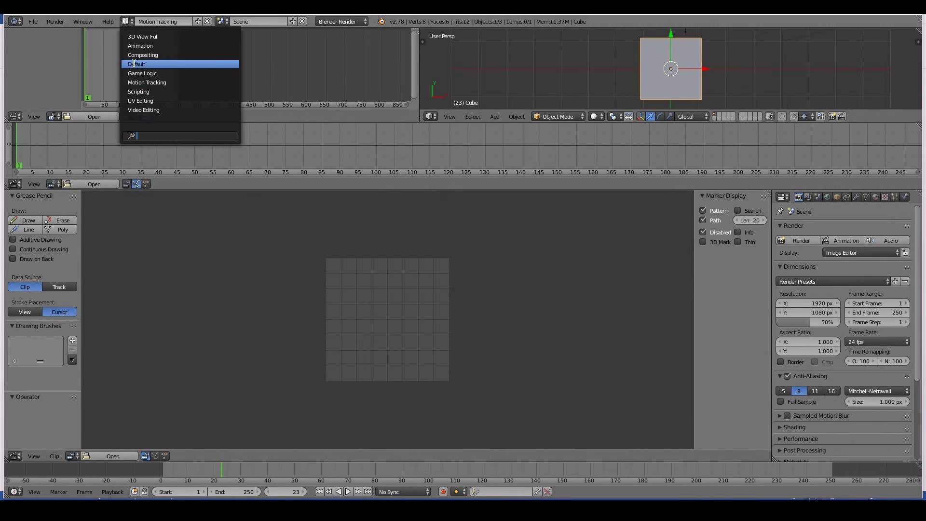
{"action": "left_click", "coordinate": [136, 63]}
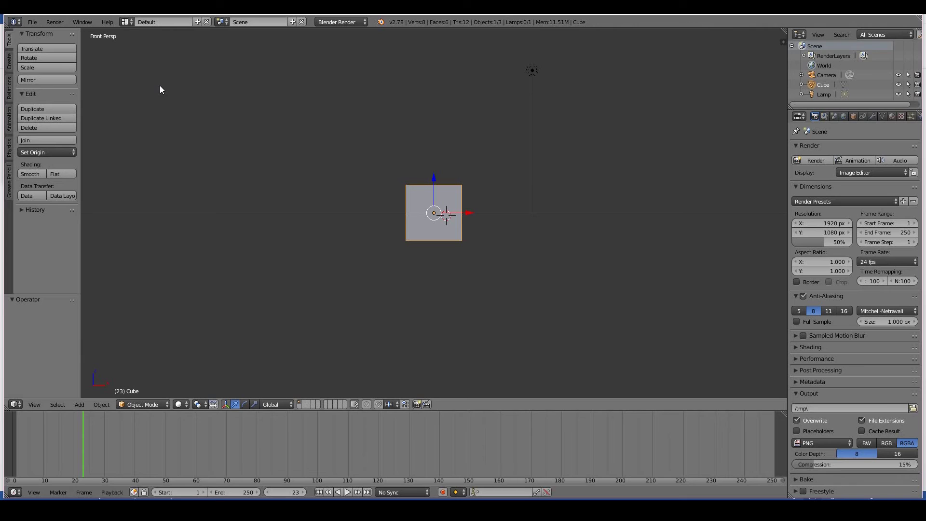
- Switch the screen layout to Animation as the starting point for a custom layout
{"action": "left_click", "coordinate": [127, 22]}
{"action": "key", "text": "Escape"}
{"action": "left_click", "coordinate": [128, 22]}
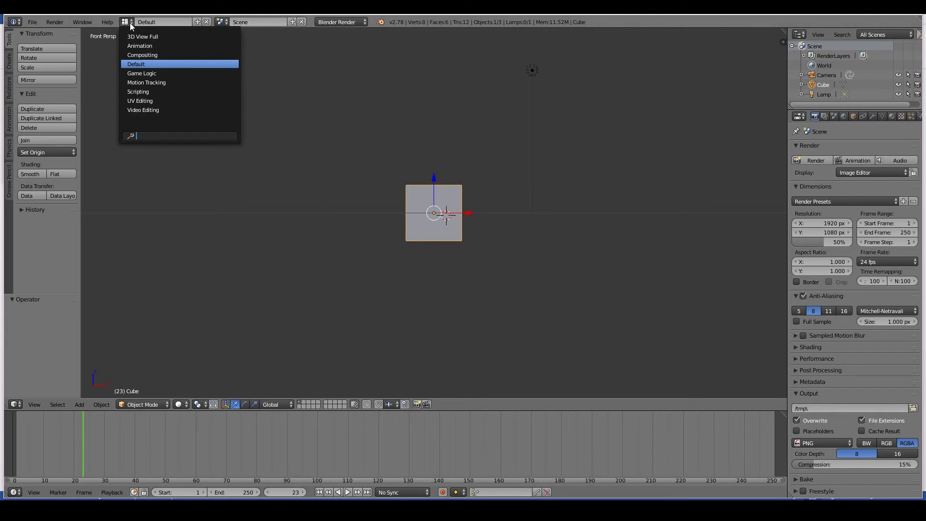
{"action": "left_click", "coordinate": [136, 46]}
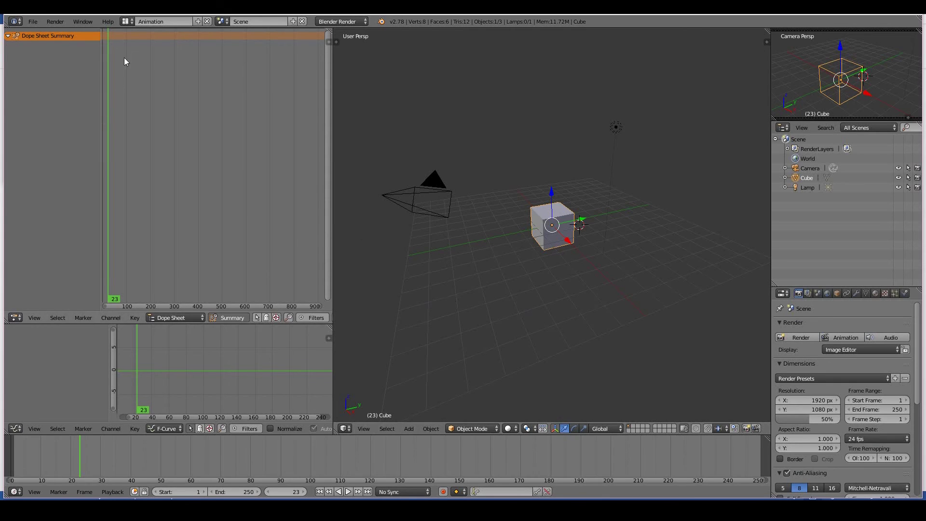
- Create a new screen layout from the Animation layout and rename it My Animation Layout
{"action": "left_click", "coordinate": [127, 21]}
{"action": "left_click", "coordinate": [140, 46]}
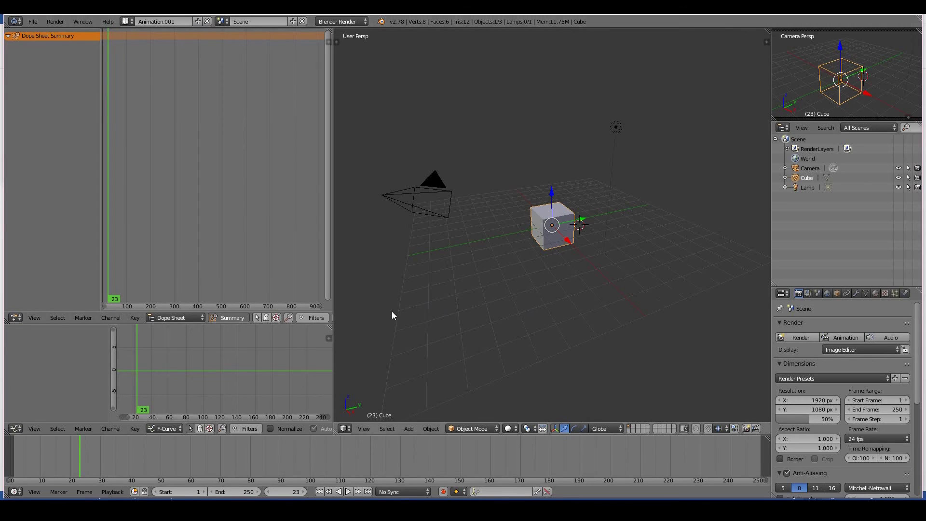
{"action": "left_click", "coordinate": [196, 22]}
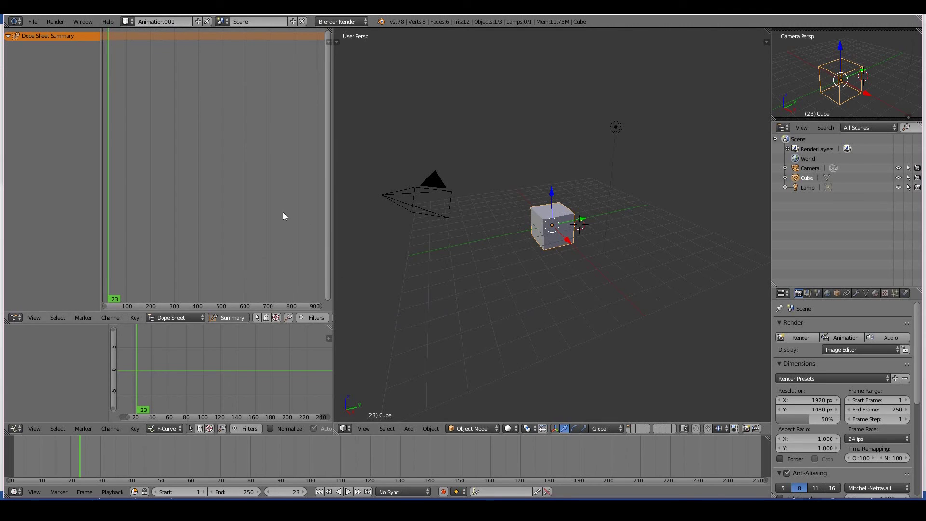
{"action": "left_click", "coordinate": [127, 21]}
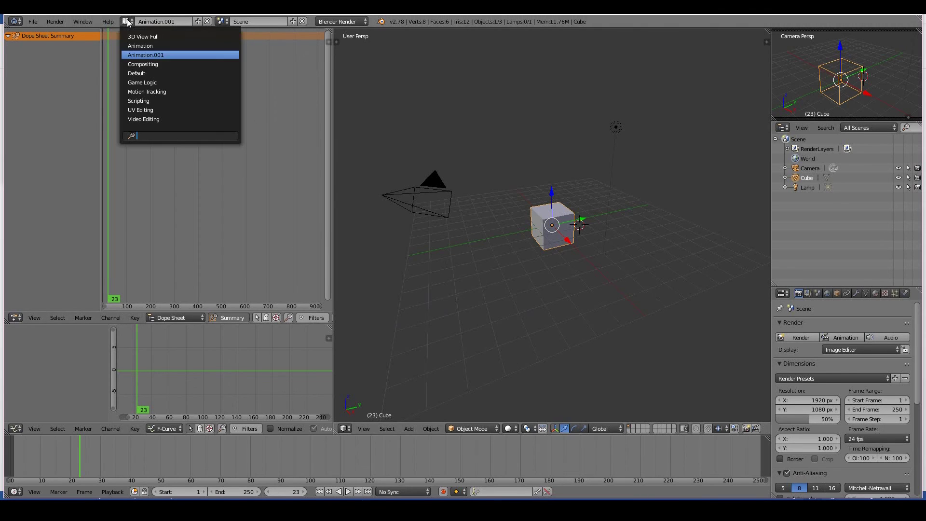
{"action": "left_click", "coordinate": [147, 56]}
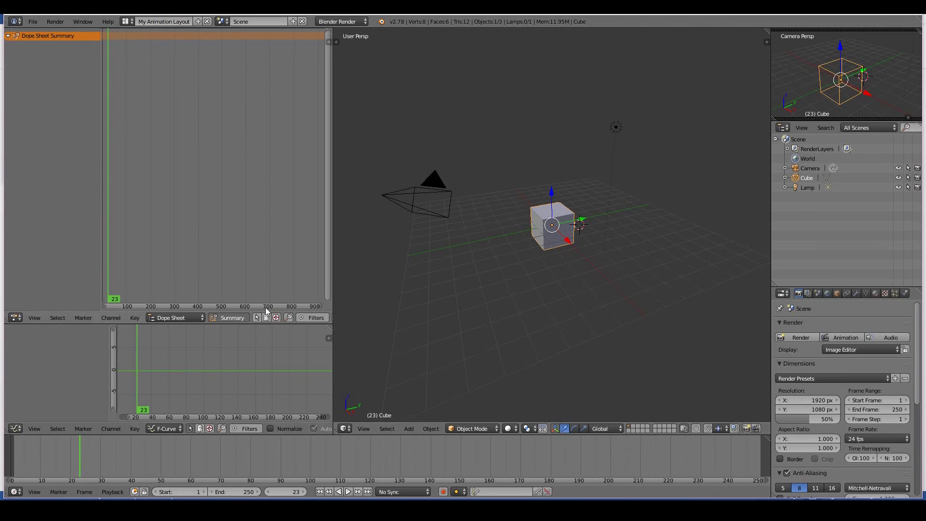
- Narrow the Dope Sheet area, and merge away the Graph Editor, Dope Sheet and Timeline so the 3D View takes over their space
{"action": "left_click_drag", "start_coordinate": [333, 276], "coordinate": [185, 275]}
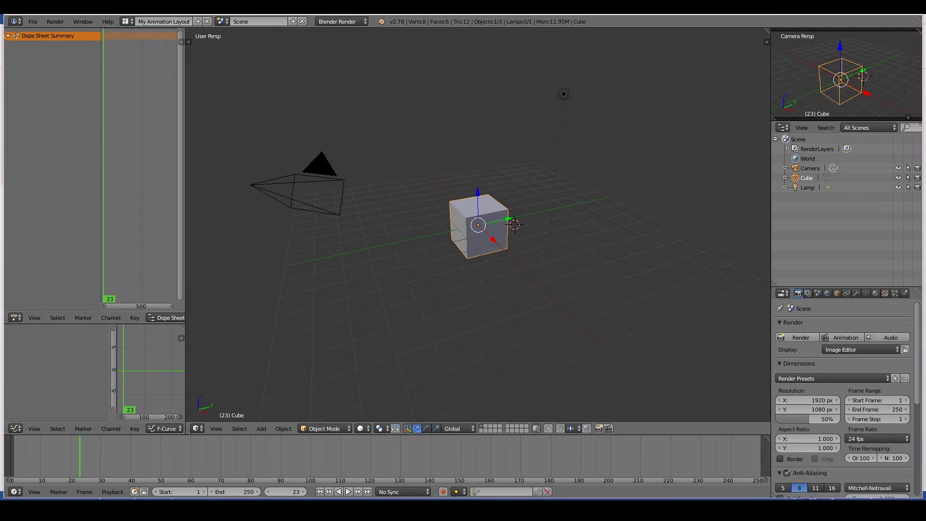
{"action": "left_click_drag", "start_coordinate": [6, 322], "coordinate": [18, 345]}
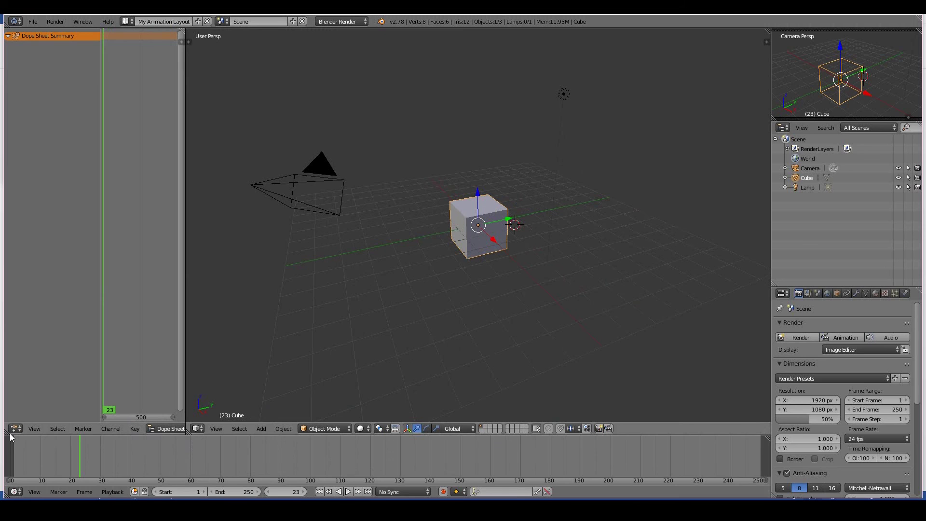
{"action": "left_click_drag", "start_coordinate": [10, 437], "coordinate": [97, 435]}
{"action": "left_click_drag", "start_coordinate": [7, 436], "coordinate": [21, 495]}
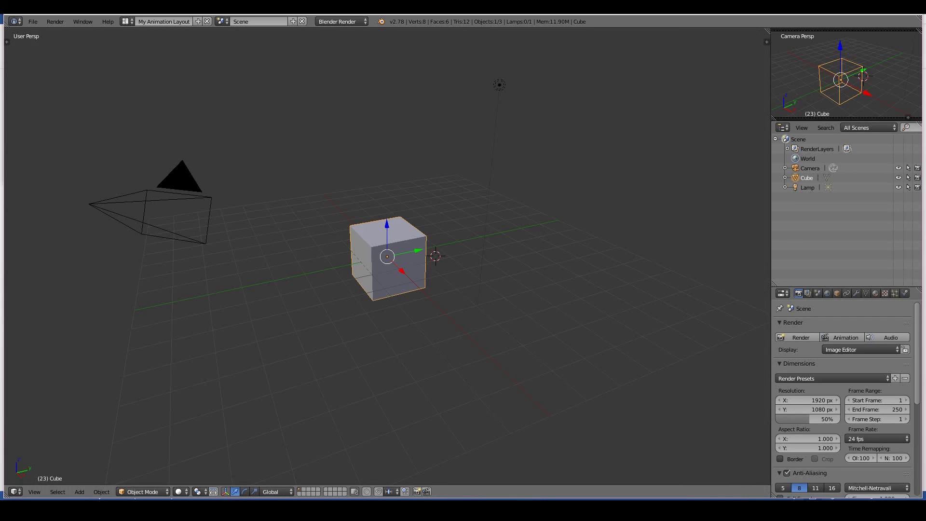
- Split the 3D View vertically with a Dope Sheet in the narrow new area, and expand the Outliner over the Properties editor
{"action": "left_click_drag", "start_coordinate": [766, 42], "coordinate": [223, 89]}
{"action": "left_click", "coordinate": [15, 492]}
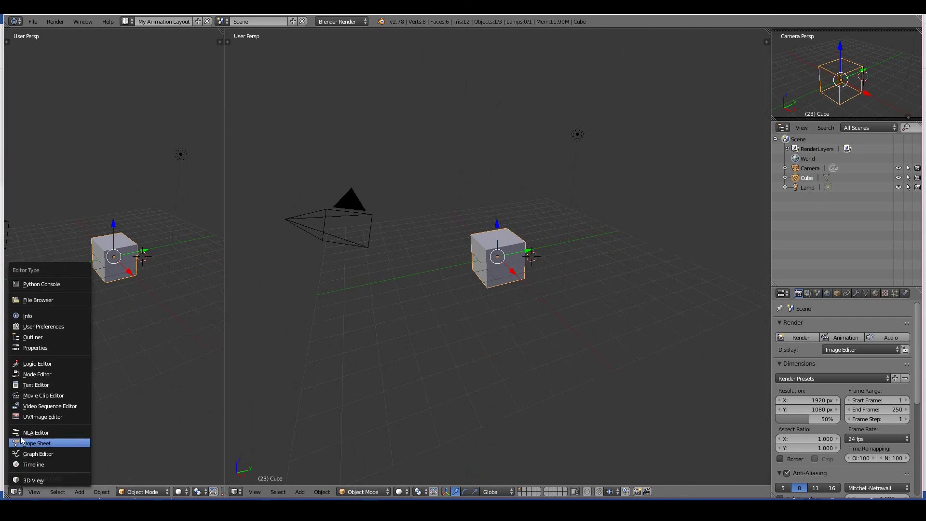
{"action": "left_click", "coordinate": [21, 441]}
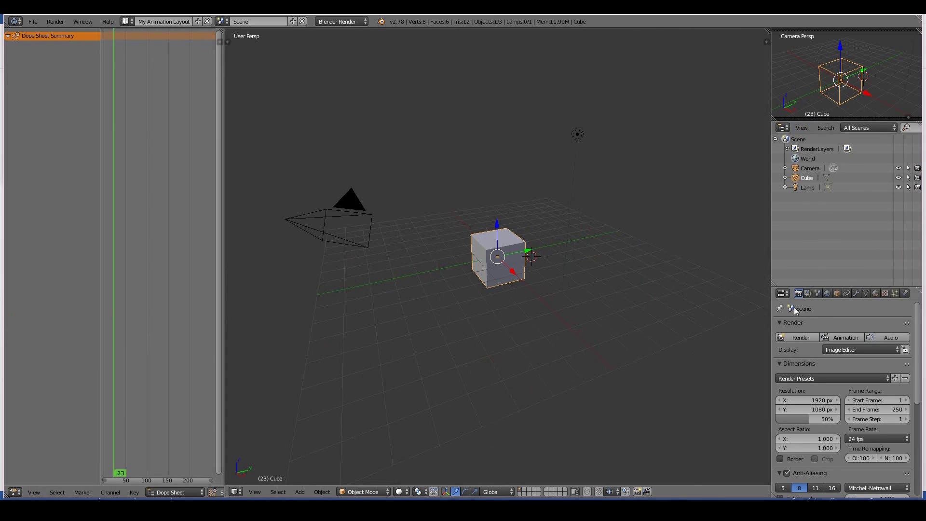
{"action": "left_click_drag", "start_coordinate": [774, 287], "coordinate": [820, 395]}
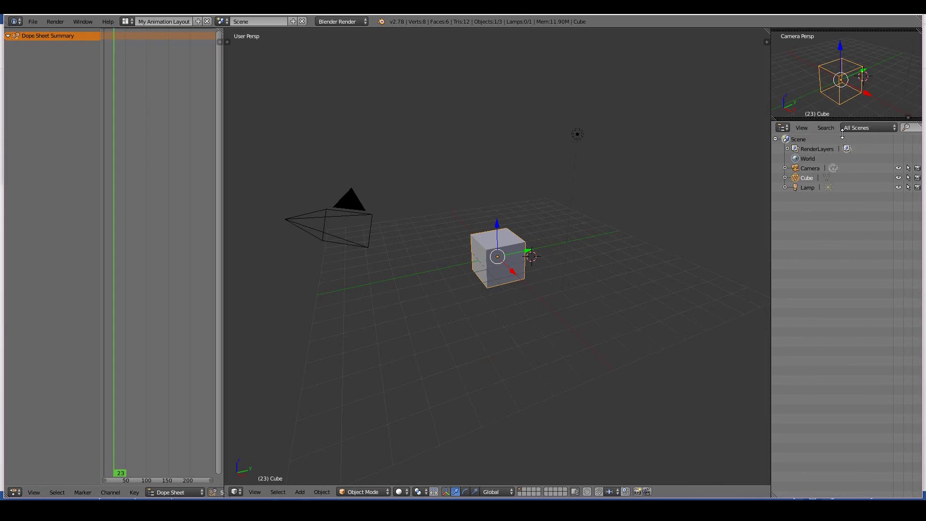
- Select the lamp, cube and camera in turn in the Outliner, and deselect all objects
{"action": "left_click", "coordinate": [807, 187]}
{"action": "left_click", "coordinate": [810, 178]}
{"action": "left_click", "coordinate": [807, 187]}
{"action": "left_click", "coordinate": [809, 169]}
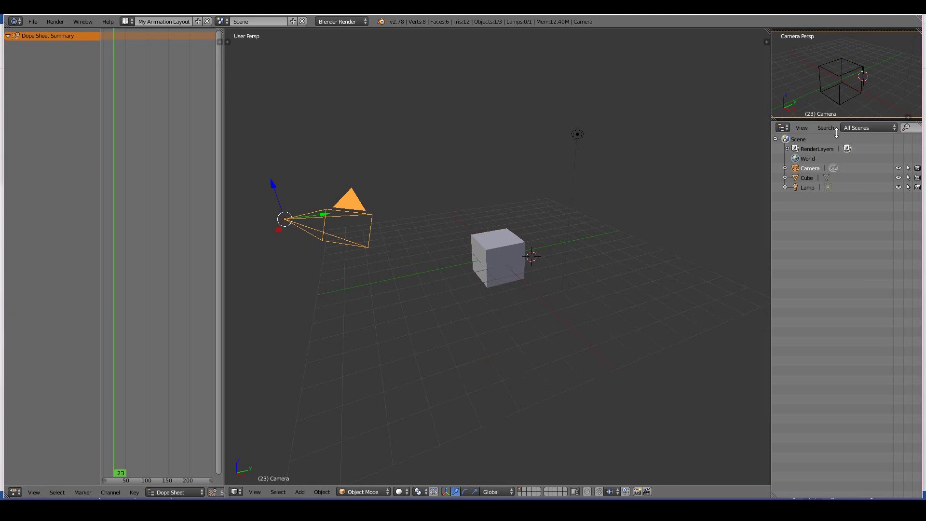
{"action": "key", "text": "a"}
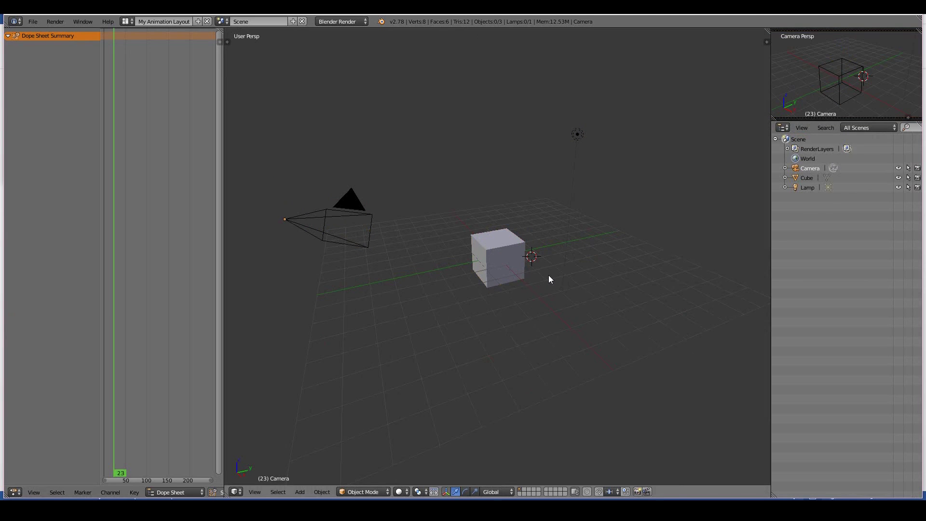